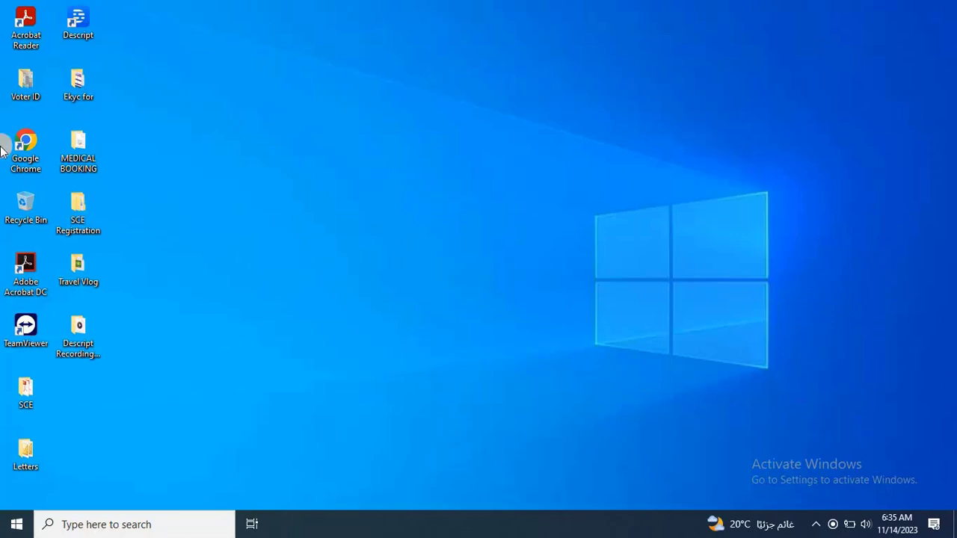
Launch Google Chrome from its desktop shortcut.
{"action": "double_click", "coordinate": [47, 148]}
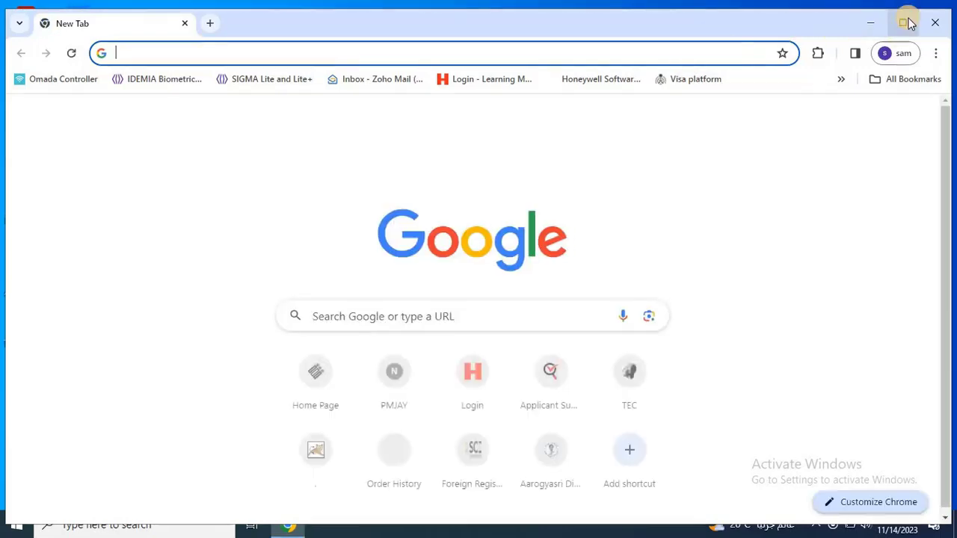
Maximise Chrome and search Google for 'absher'.
{"action": "left_click", "coordinate": [902, 23]}
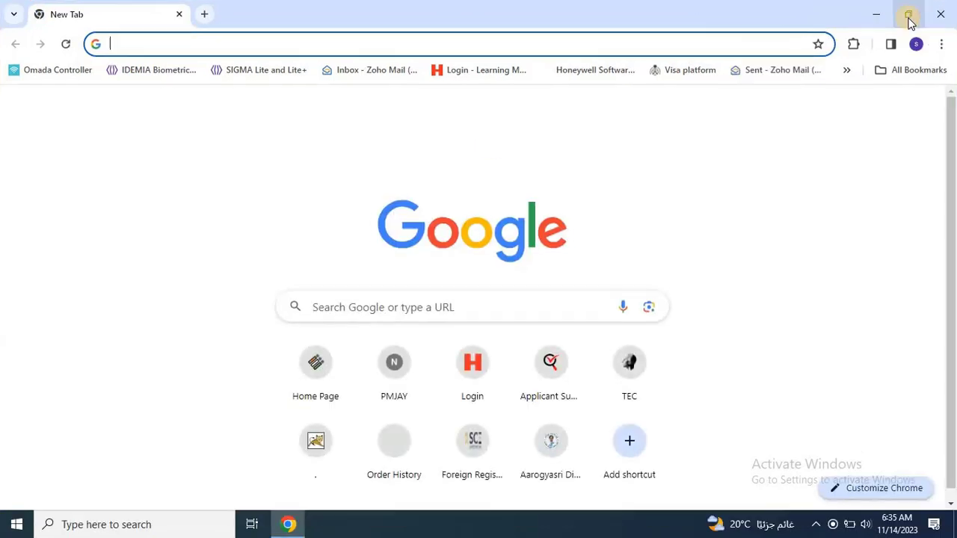
{"action": "left_click", "coordinate": [422, 308]}
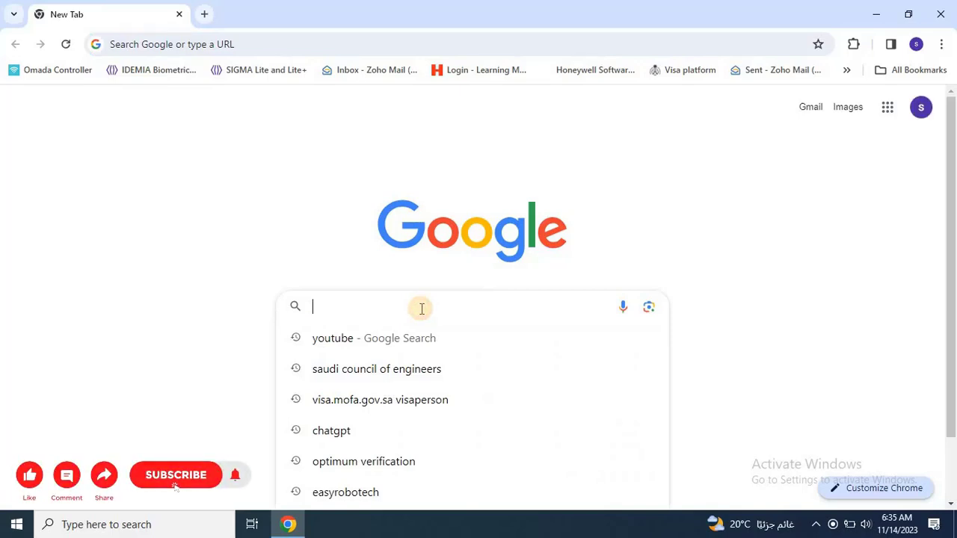
{"action": "type", "text": "abs"}
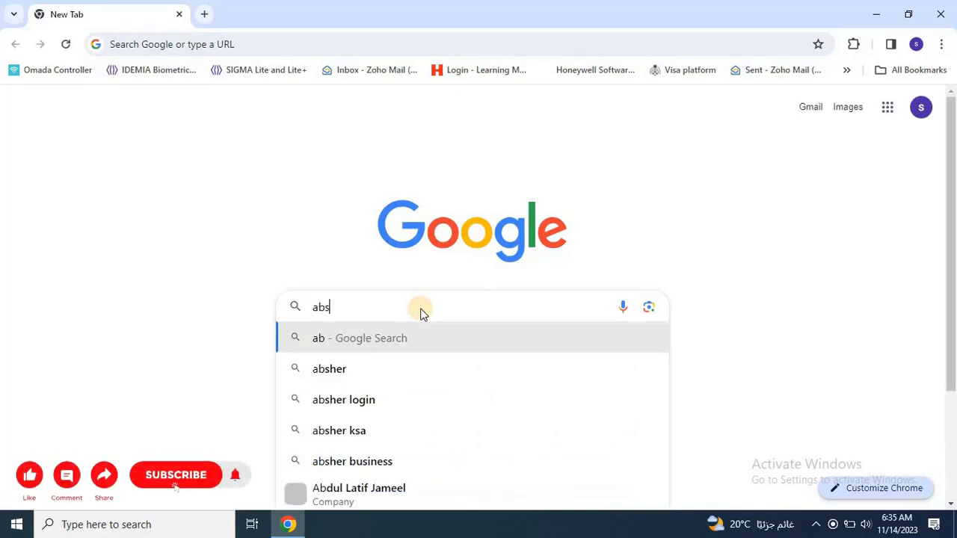
{"action": "type", "text": "her"}
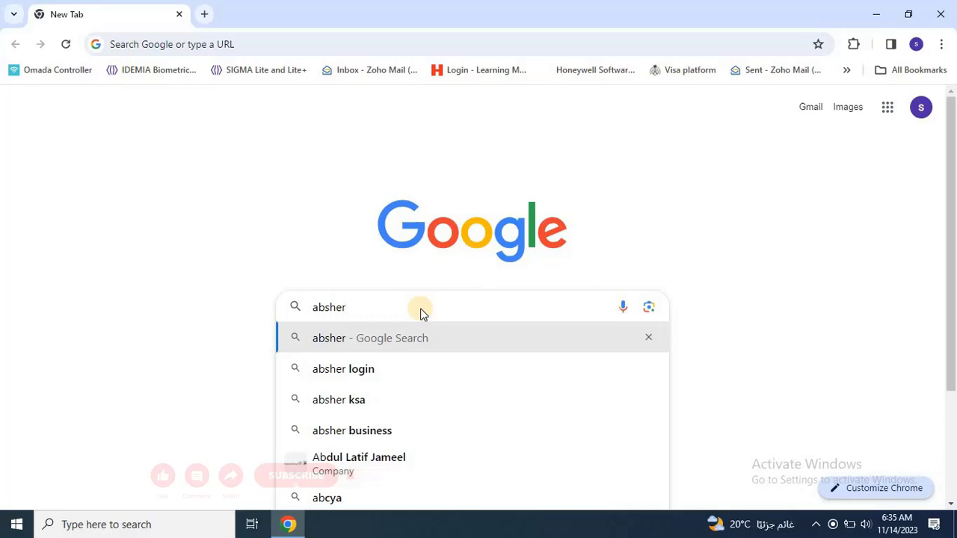
{"action": "key", "text": "Return"}
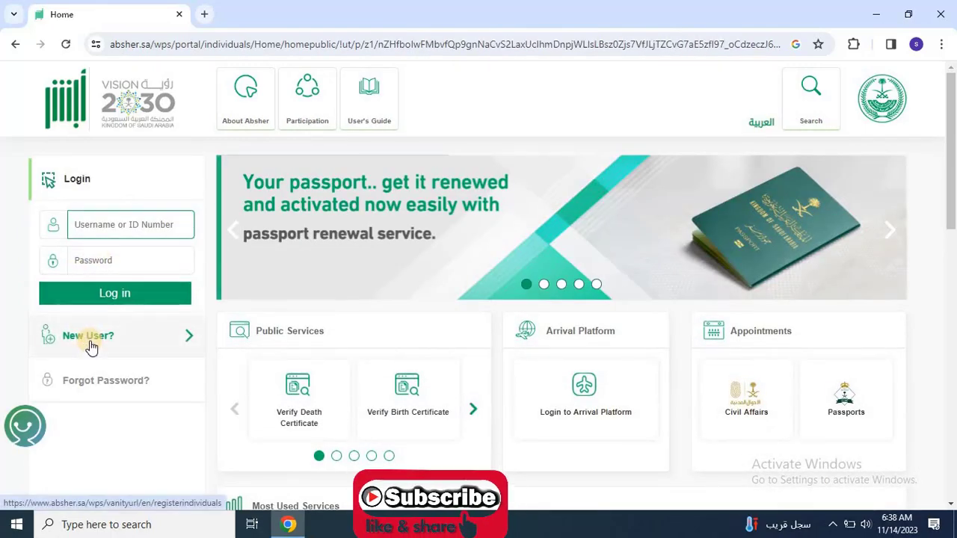
Open the New User registration form, paste the ID/Iqama number, and move to the e-mail field.
{"action": "left_click", "coordinate": [89, 344]}
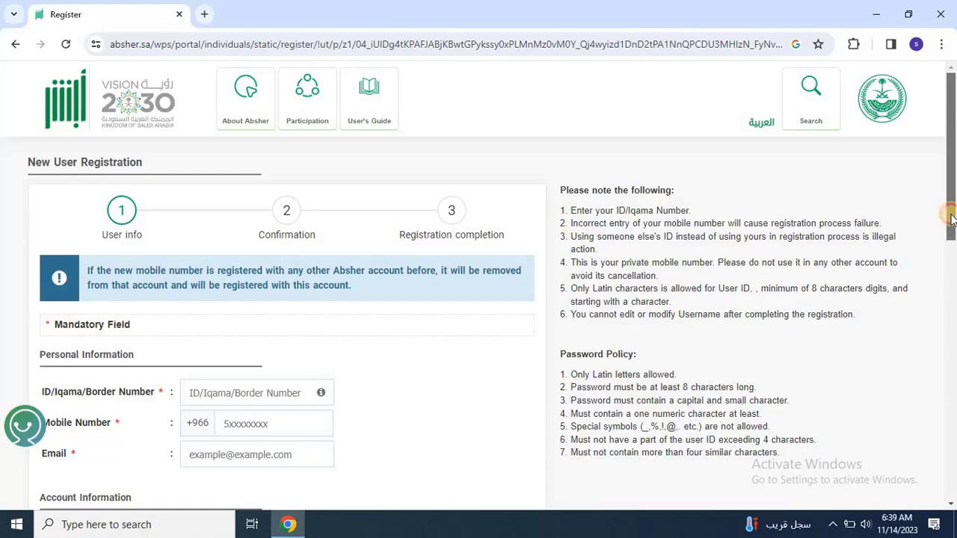
{"action": "left_click_drag", "start_coordinate": [951, 217], "coordinate": [944, 269]}
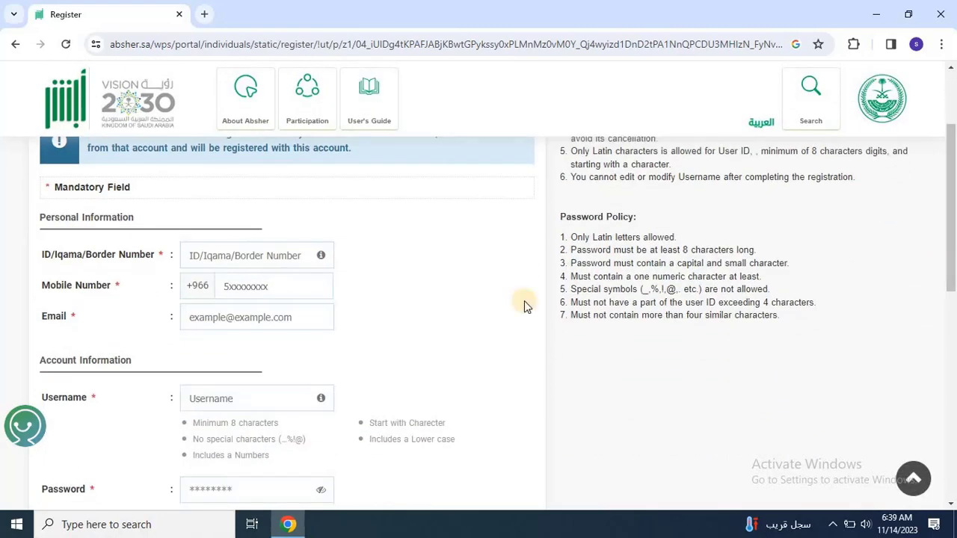
{"action": "right_click", "coordinate": [269, 270]}
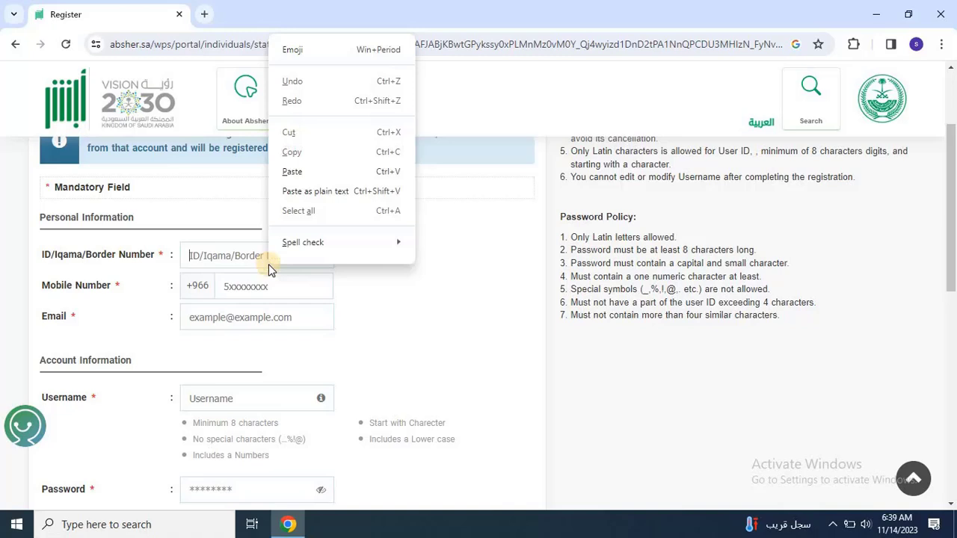
{"action": "left_click", "coordinate": [292, 179]}
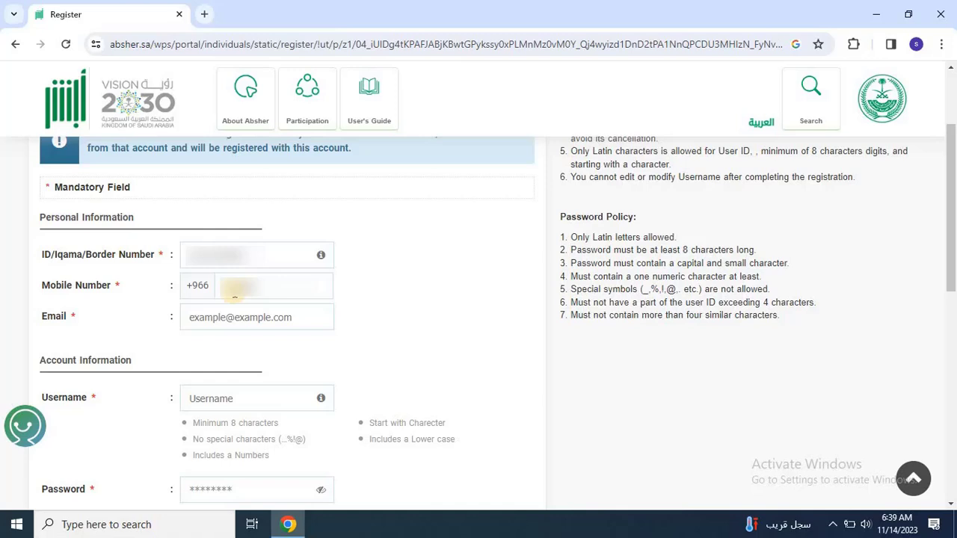
{"action": "left_click", "coordinate": [228, 318]}
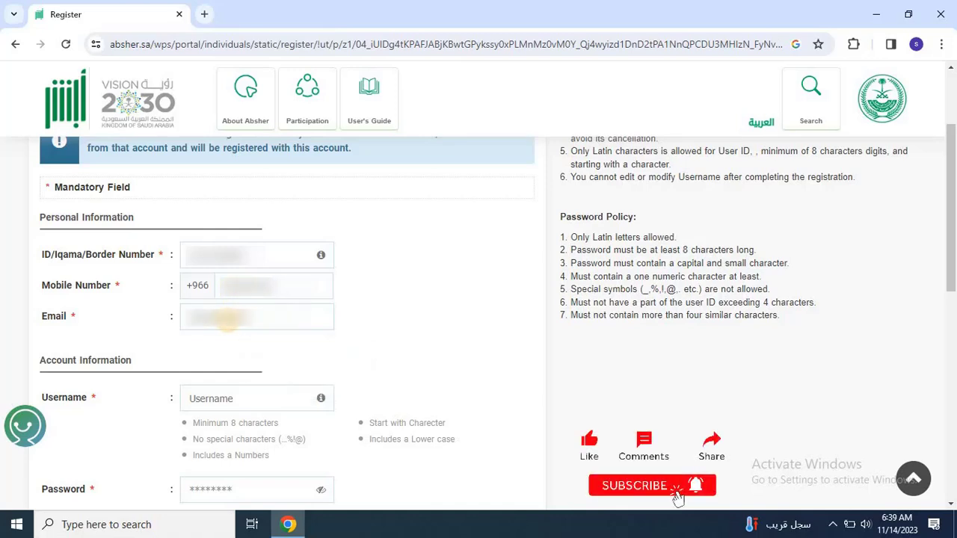
Enter the username, the account password and its confirmation.
{"action": "left_click", "coordinate": [217, 400]}
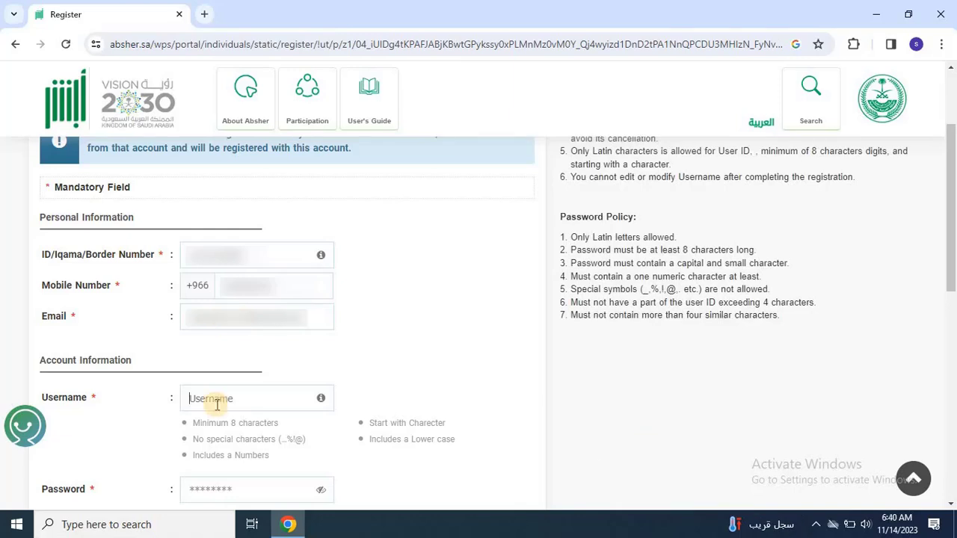
{"action": "type", "text": "AB"}
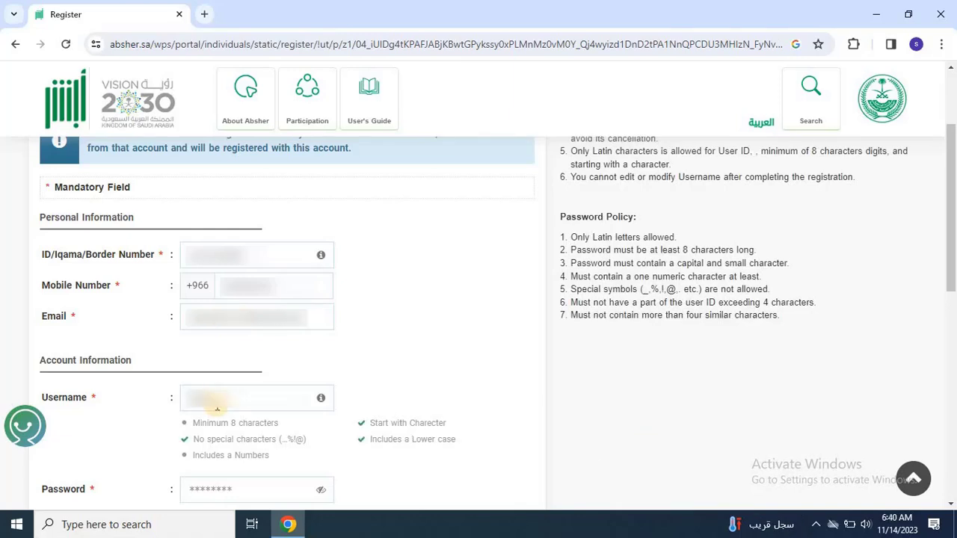
{"action": "left_click", "coordinate": [225, 489]}
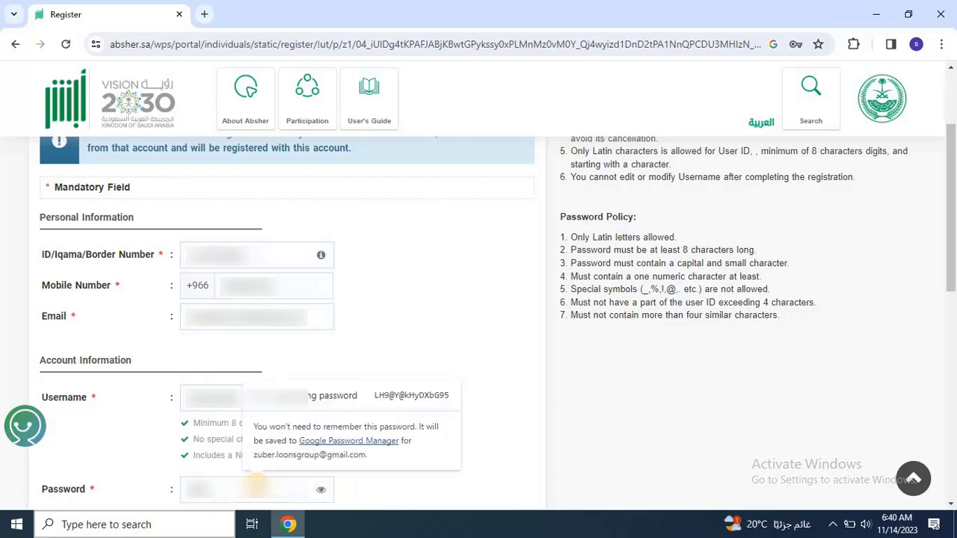
{"action": "type", "text": "Abcd1234"}
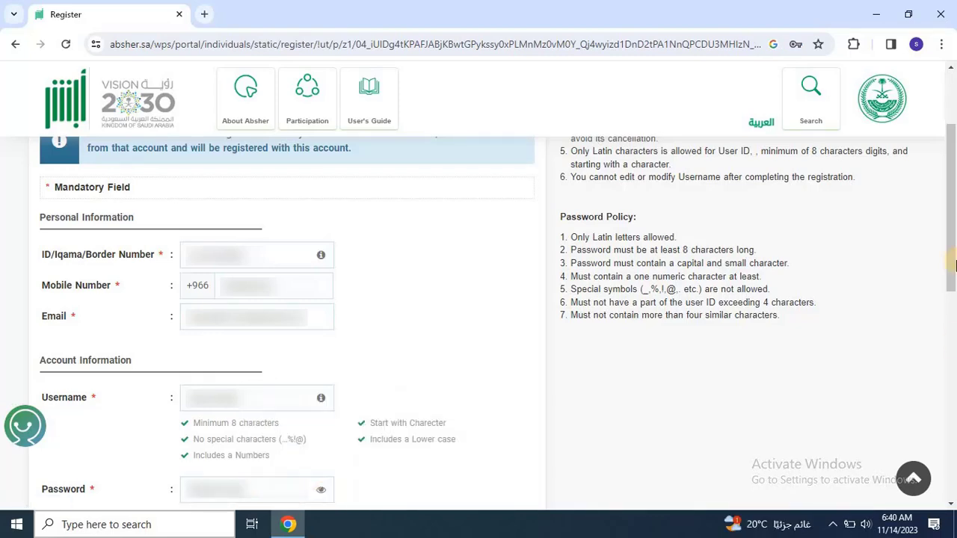
{"action": "left_click_drag", "start_coordinate": [956, 265], "coordinate": [947, 299]}
{"action": "scroll", "coordinate": [442, 441], "scroll_direction": "down", "scroll_amount": 2}
{"action": "left_click", "coordinate": [230, 396]}
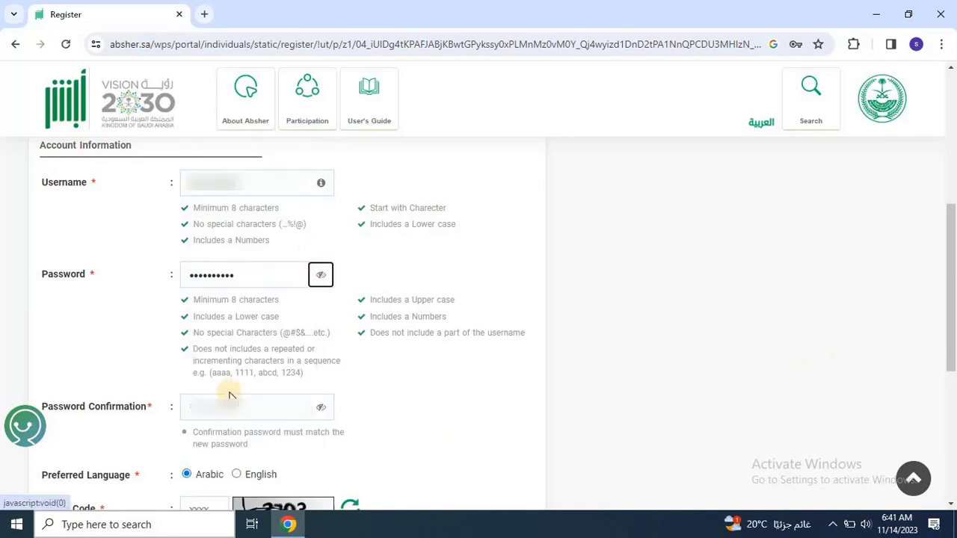
{"action": "key", "text": "ctrl+v"}
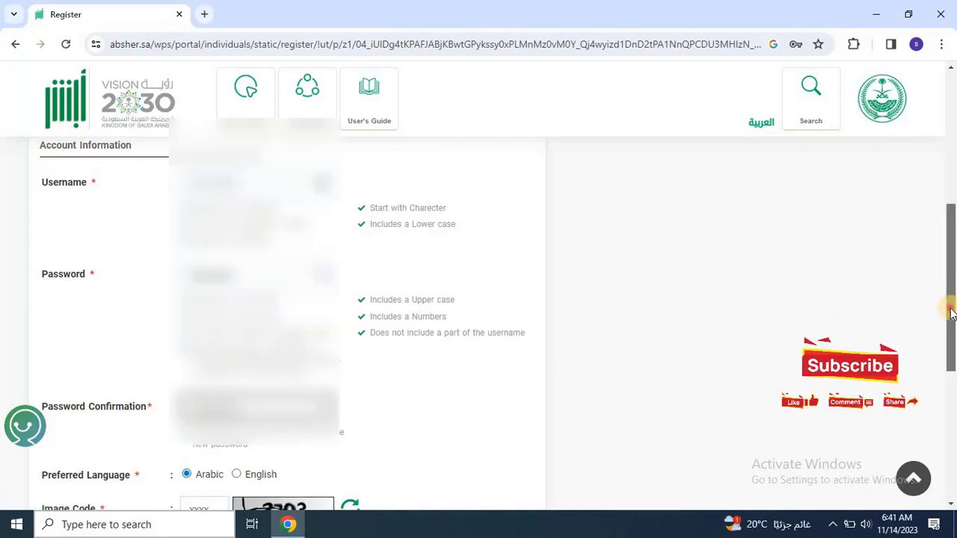
Choose English as preferred language, accept the terms, and enter image code 3203.
{"action": "left_click_drag", "start_coordinate": [948, 303], "coordinate": [949, 374]}
{"action": "left_click", "coordinate": [239, 284]}
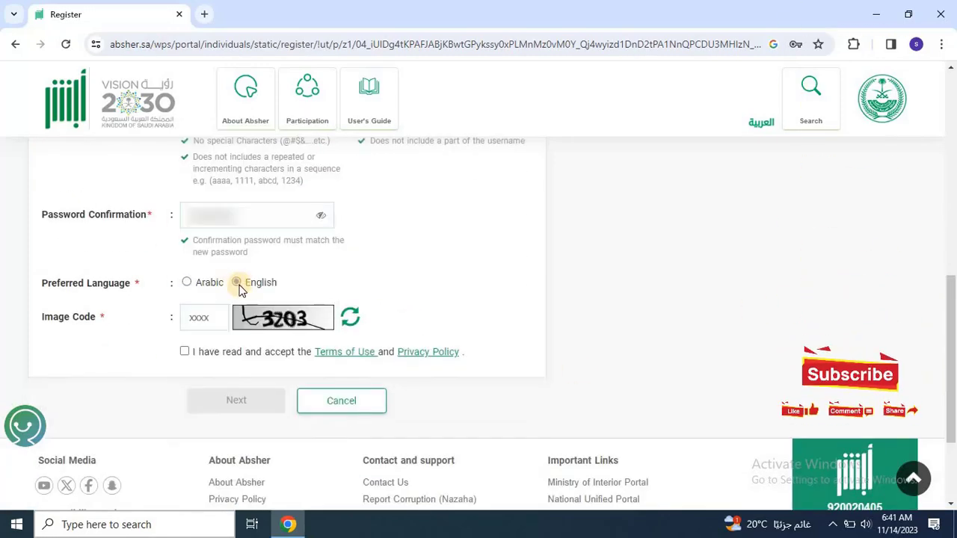
{"action": "left_click", "coordinate": [184, 352]}
{"action": "left_click", "coordinate": [203, 319]}
{"action": "type", "text": "3203"}
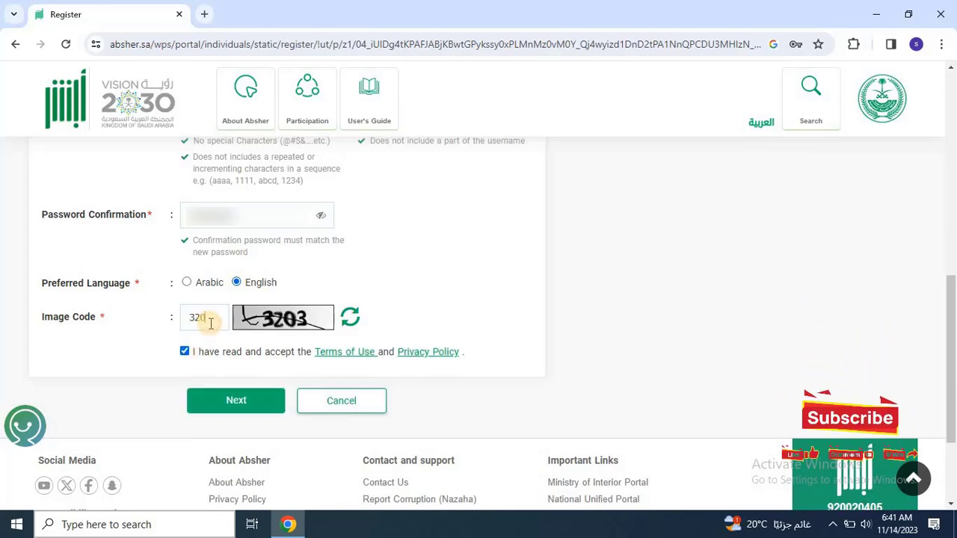
Submit the user details and save the account password in Chrome, dismissing the notice.
{"action": "left_click", "coordinate": [245, 402]}
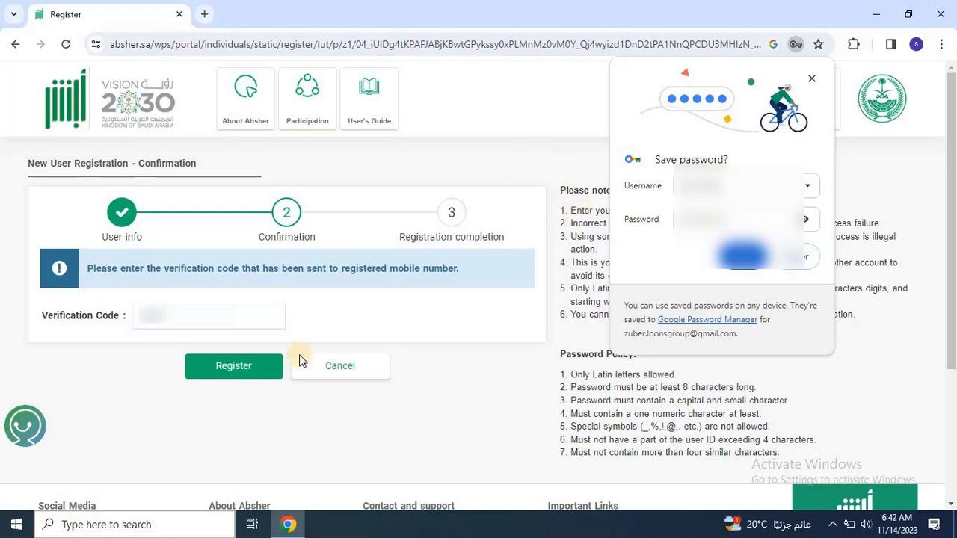
{"action": "left_click", "coordinate": [742, 261]}
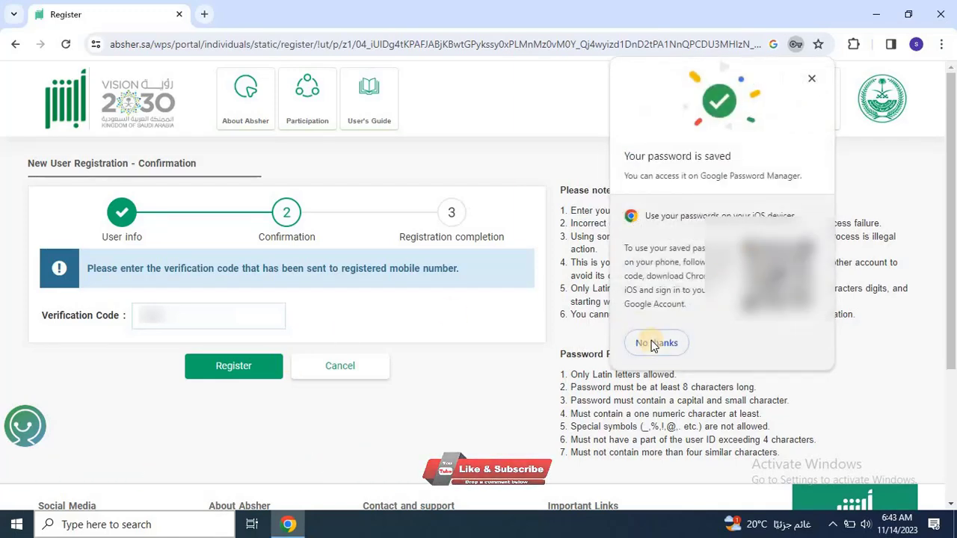
{"action": "left_click", "coordinate": [652, 343]}
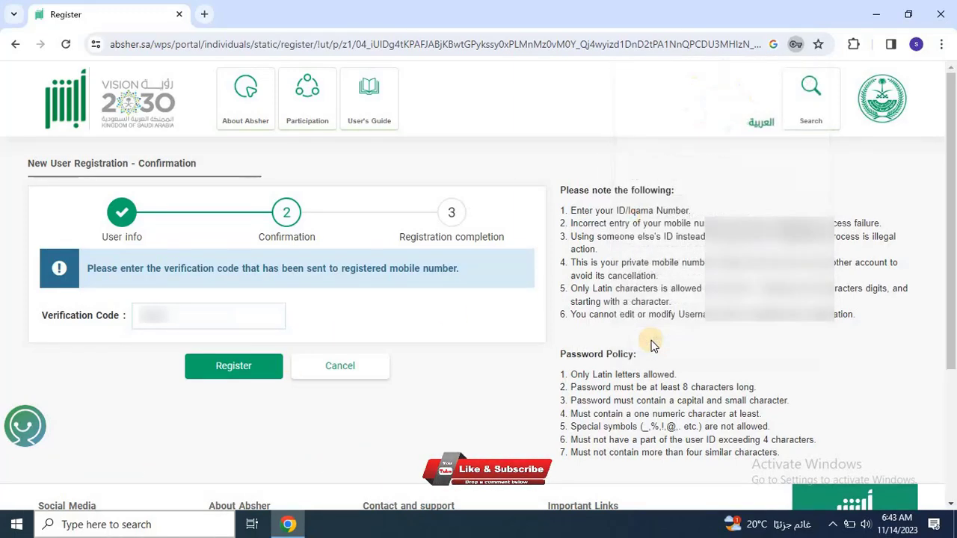
Complete the registration and open the list of activation locations.
{"action": "left_click", "coordinate": [254, 376]}
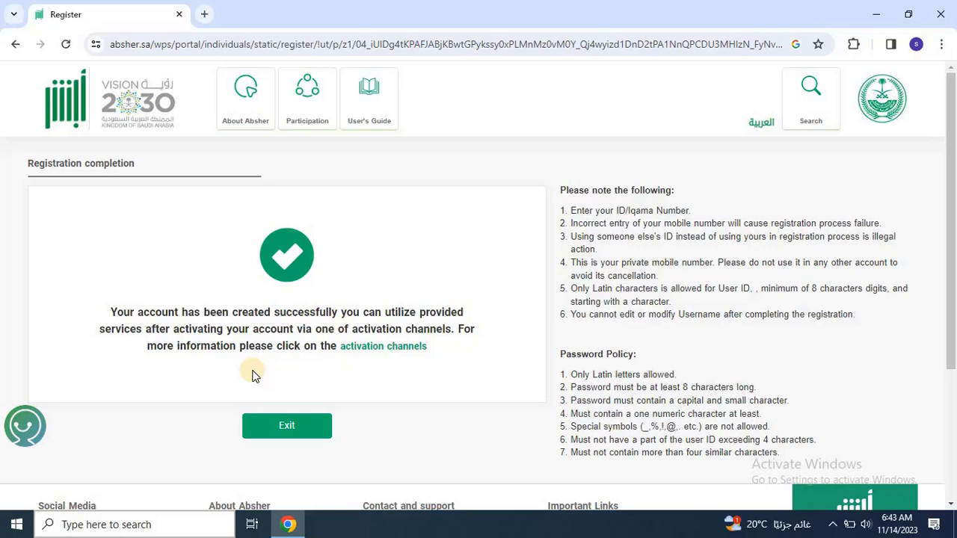
{"action": "left_click", "coordinate": [382, 352]}
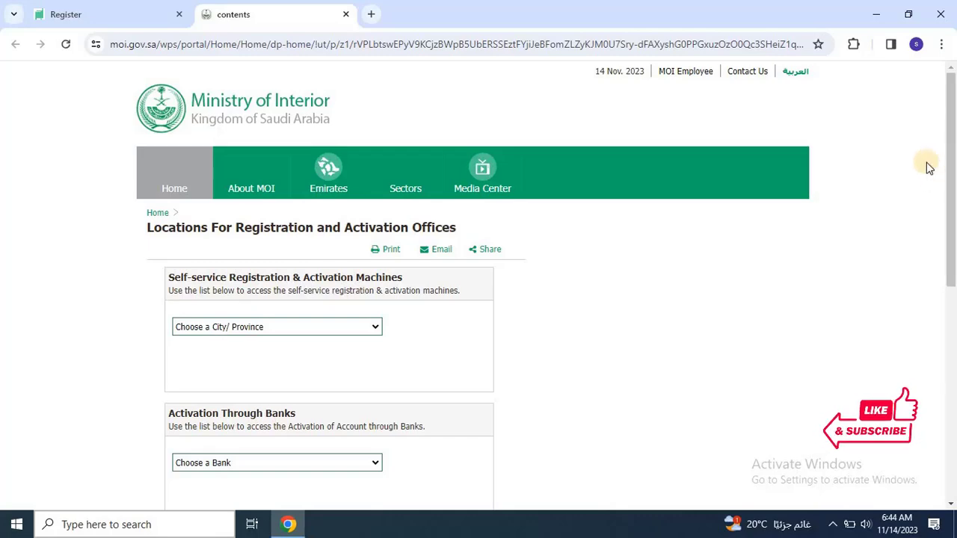
Scroll the activation locations page down to the GDP and Civil Affairs staff offices.
{"action": "left_click_drag", "start_coordinate": [951, 145], "coordinate": [954, 306]}
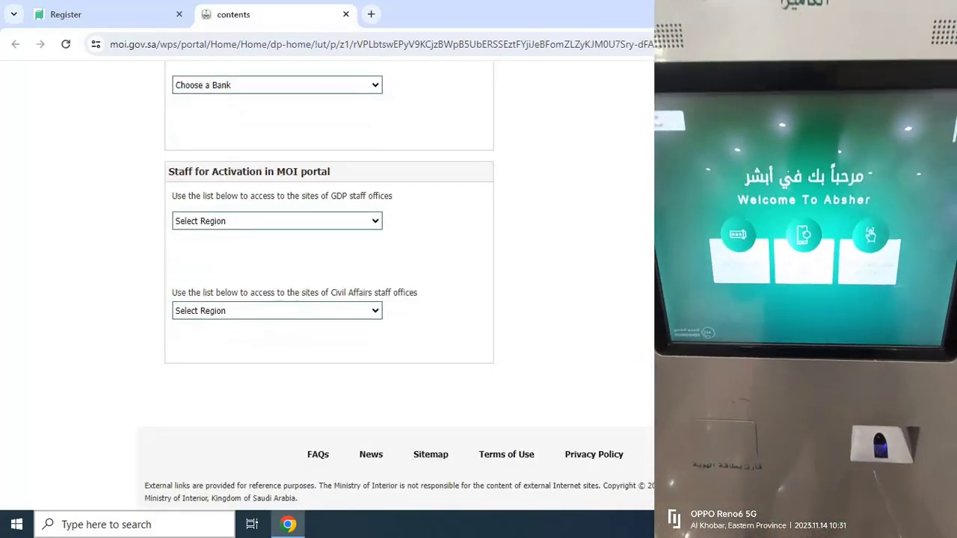
{"action": "scroll", "coordinate": [329, 284], "scroll_direction": "up", "scroll_amount": 4}
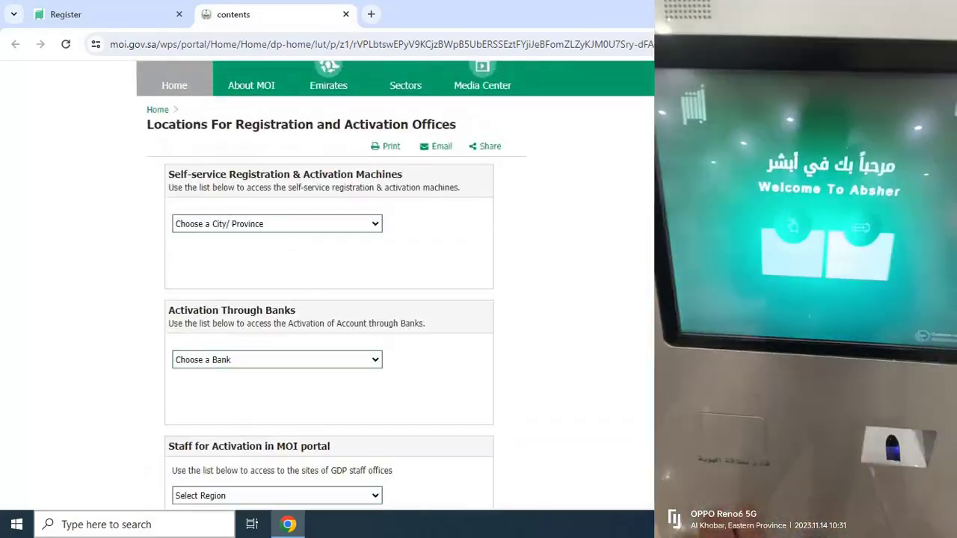